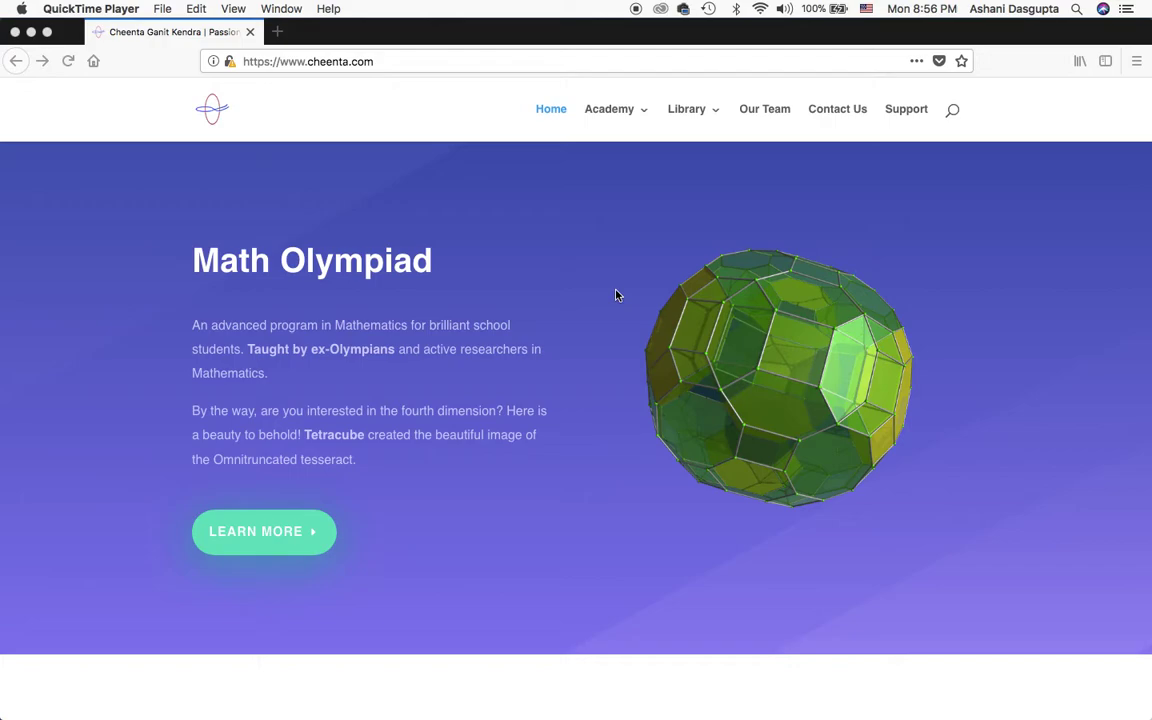
# Step: Go to Cheenta's Support page and scroll through its list of community questions
pyautogui.click(365, 64)
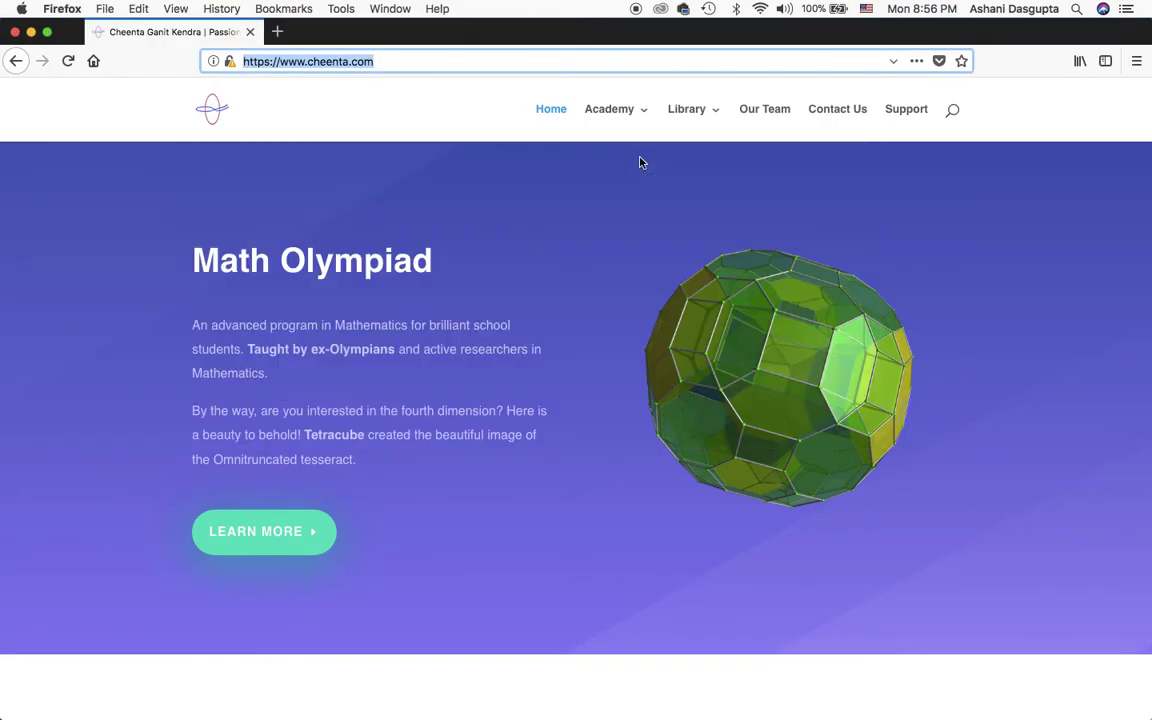
pyautogui.click(903, 112)
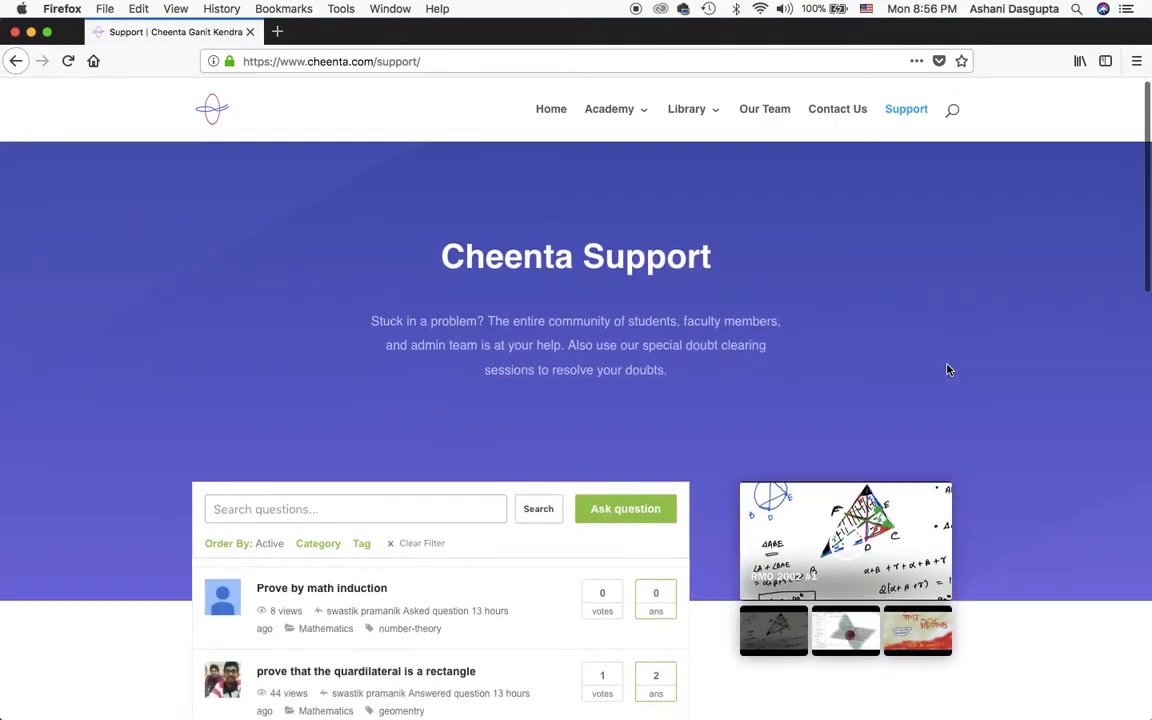
pyautogui.scroll(-3, 948, 371)
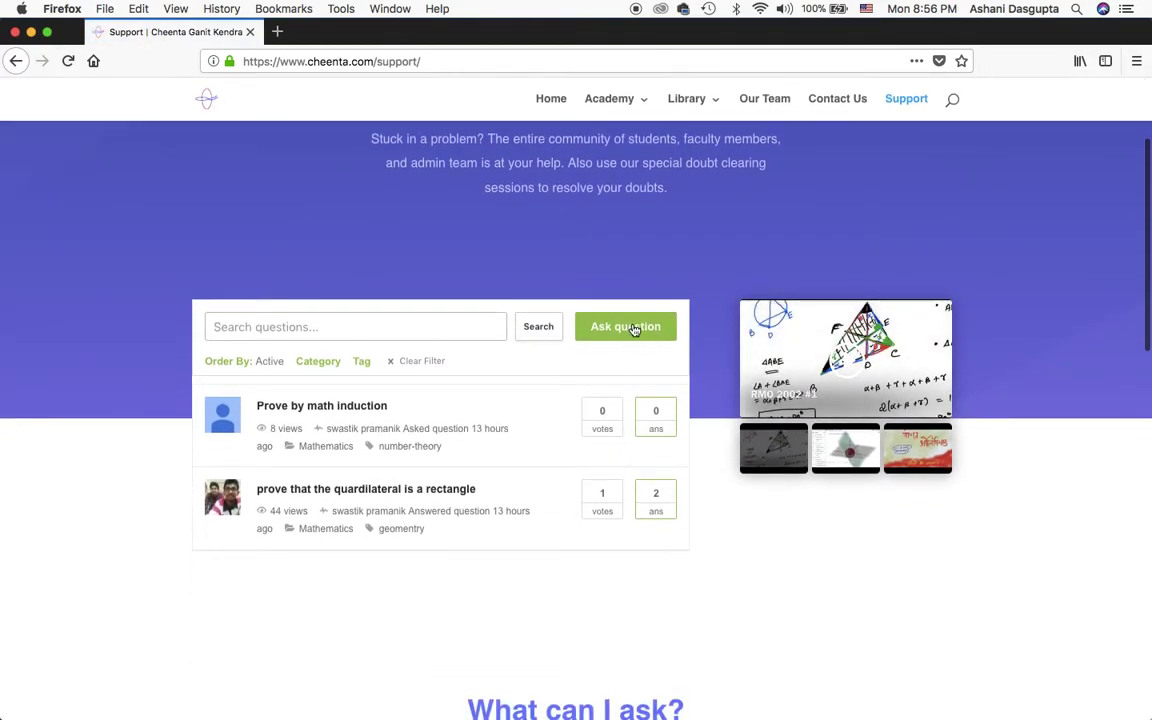
pyautogui.scroll(3, 650, 228)
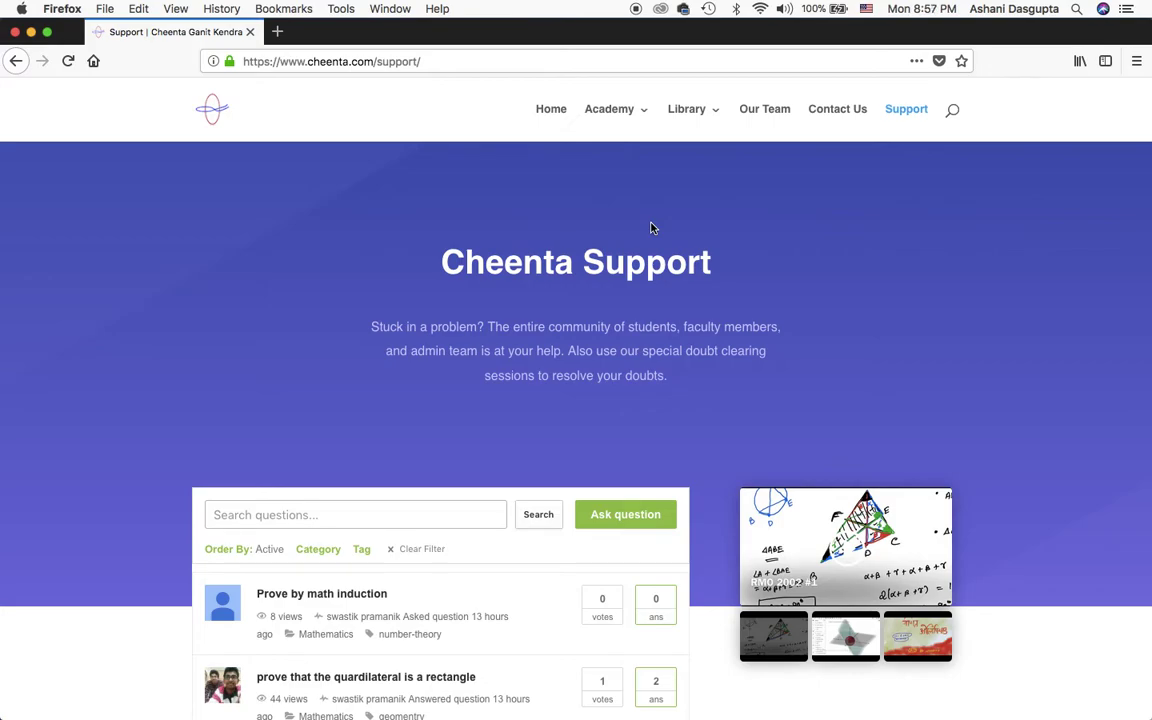
pyautogui.scroll(-1, 651, 228)
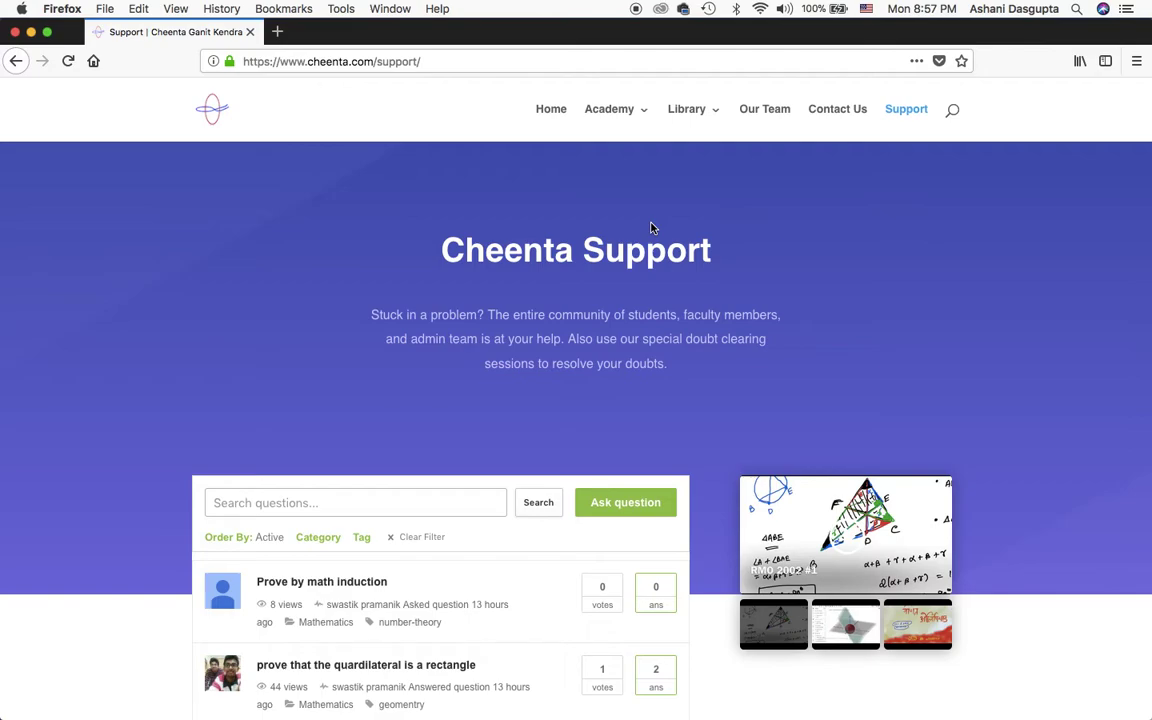
pyautogui.scroll(-3, 650, 228)
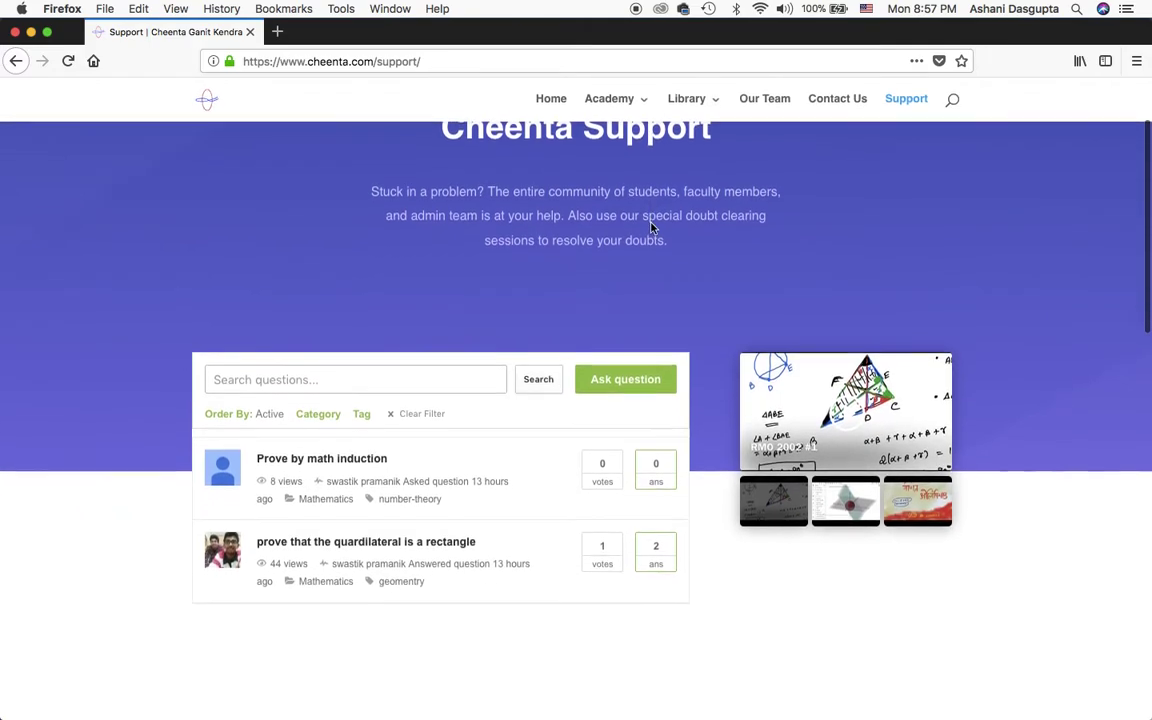
# Step: Try Ask question on the Support page, reaching the no-permission notice with register/login options
pyautogui.click(622, 399)
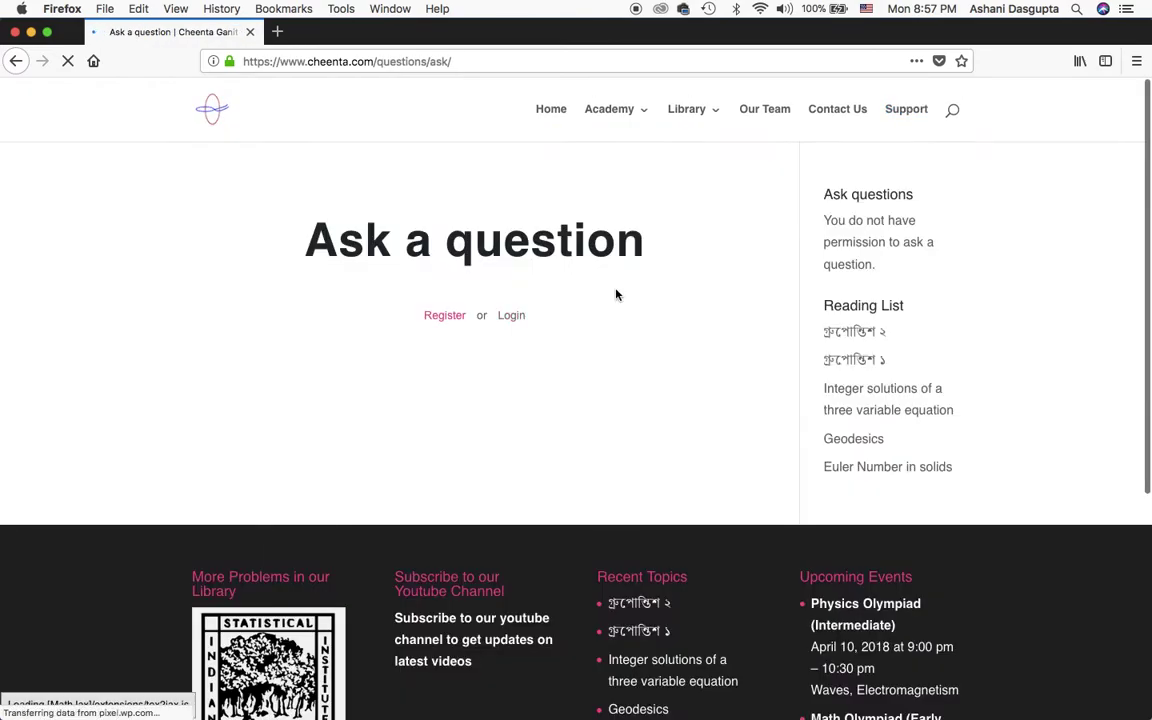
# Step: Follow the Login link under Ask a question to reach the Cheenta login page
pyautogui.click(512, 318)
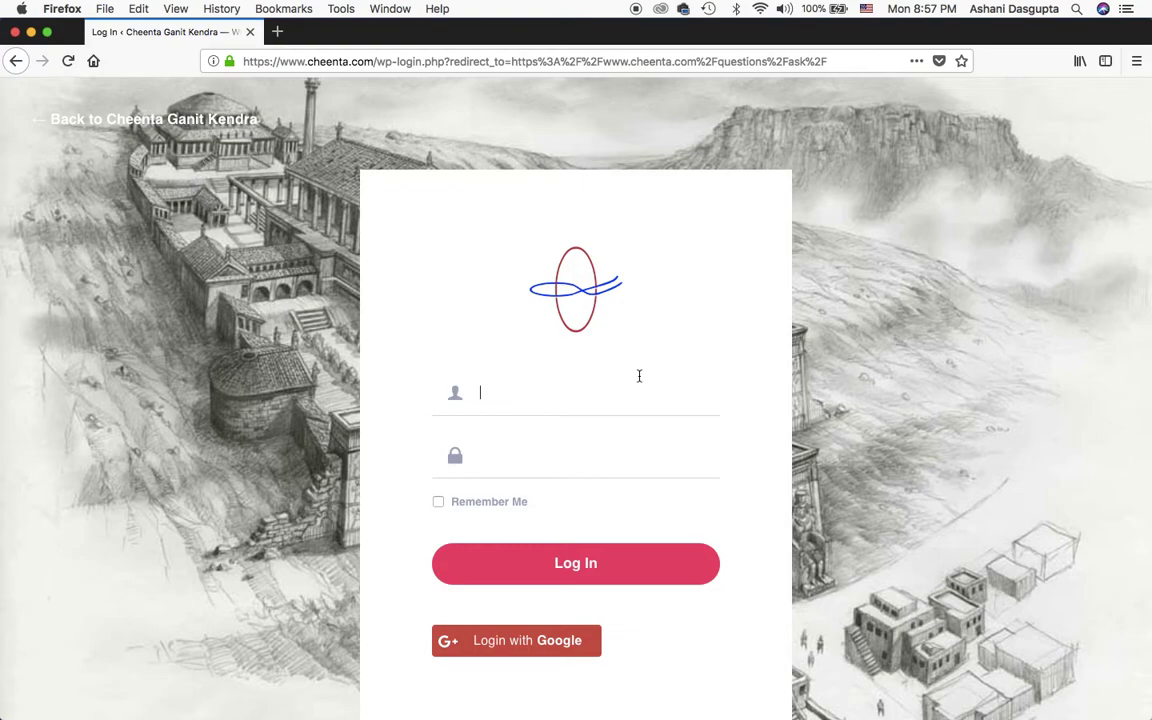
pyautogui.scroll(-2, 621, 364)
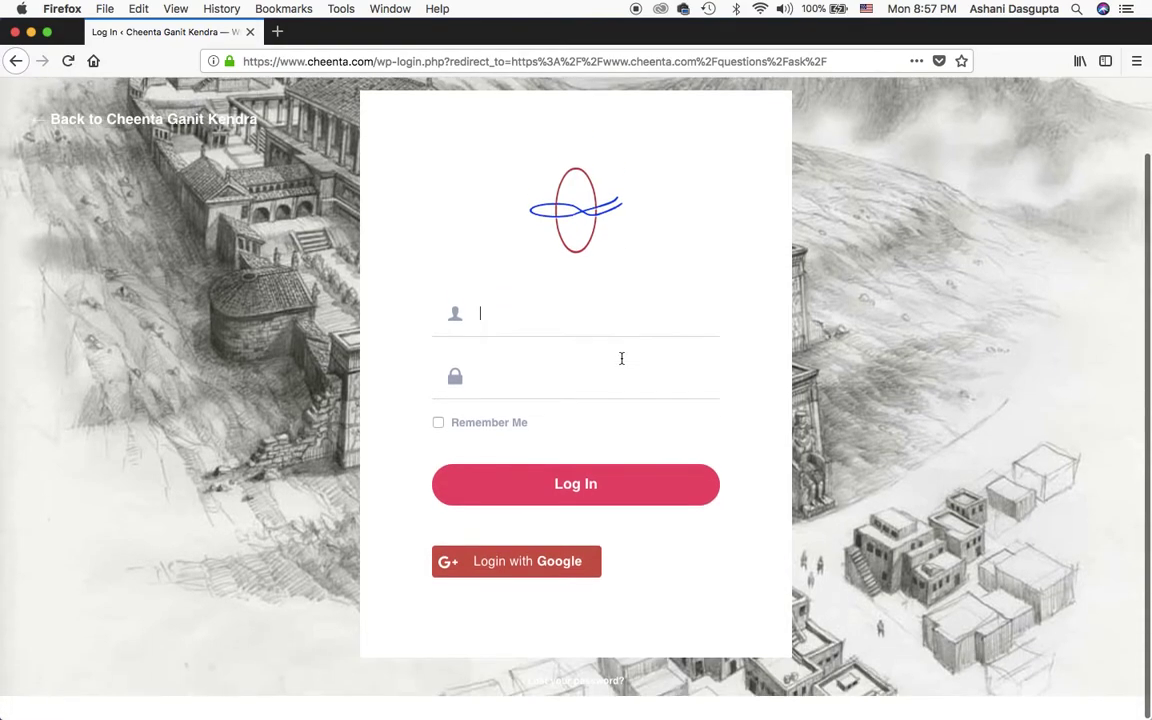
# Step: Log in with Google using the Cheenta account's saved password, and save the login in Firefox
pyautogui.click(500, 566)
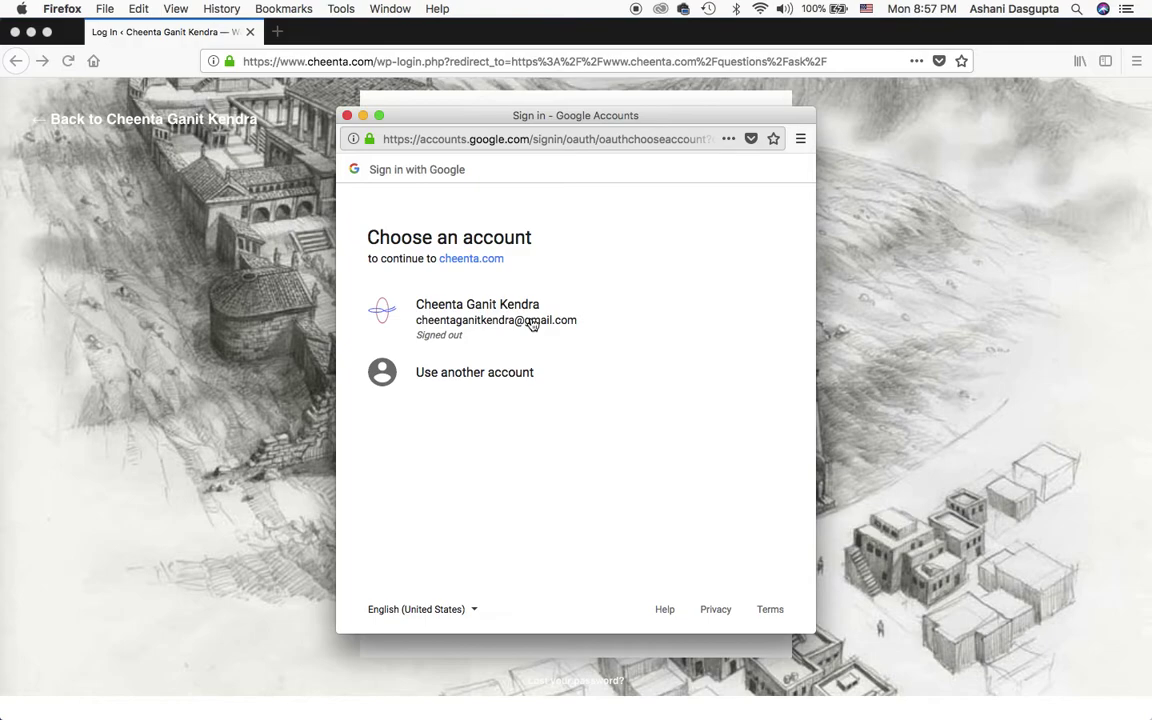
pyautogui.click(531, 322)
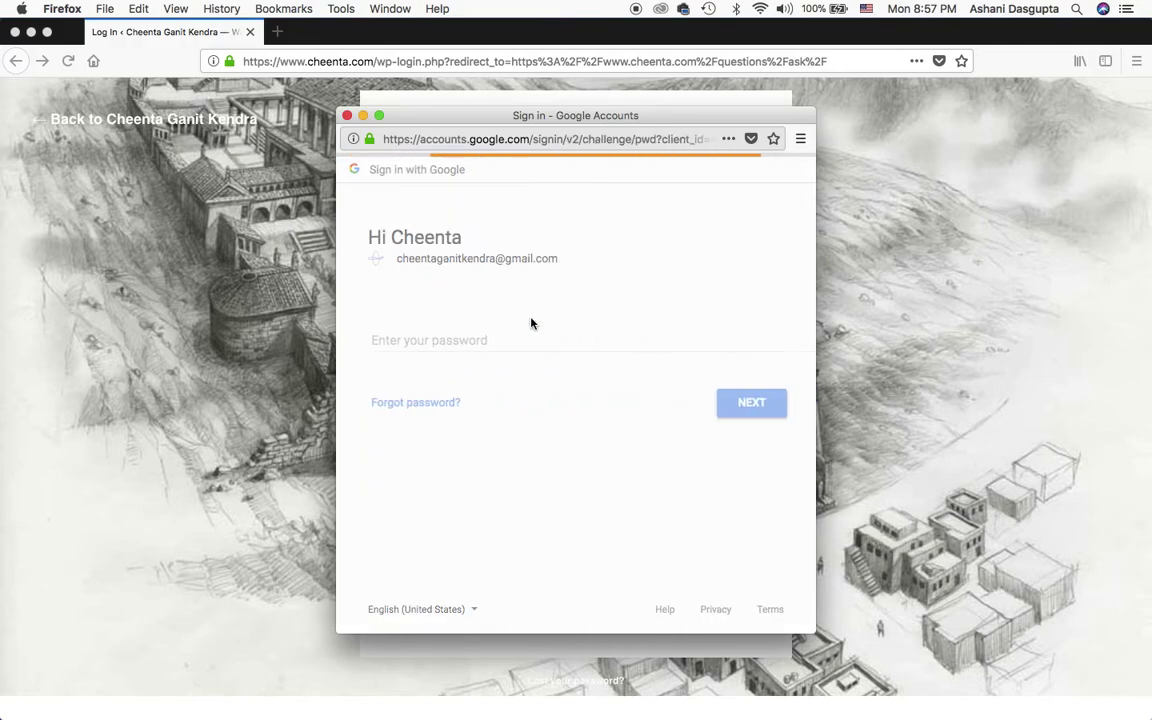
pyautogui.click(530, 375)
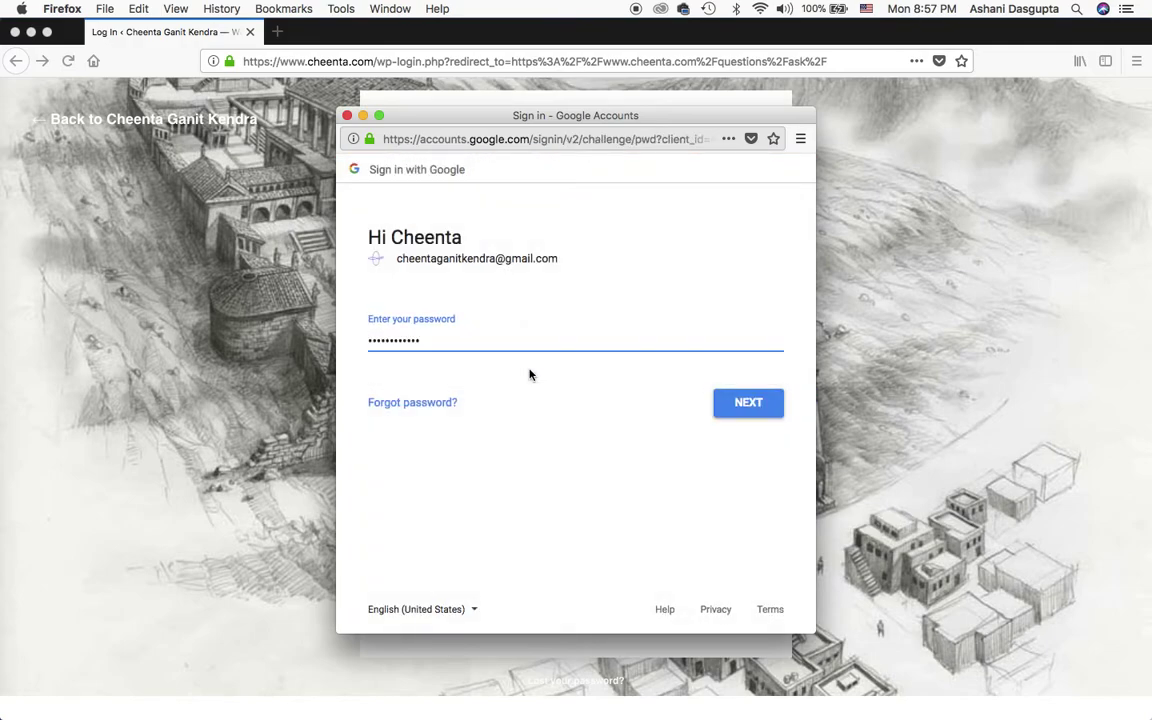
pyautogui.click(750, 410)
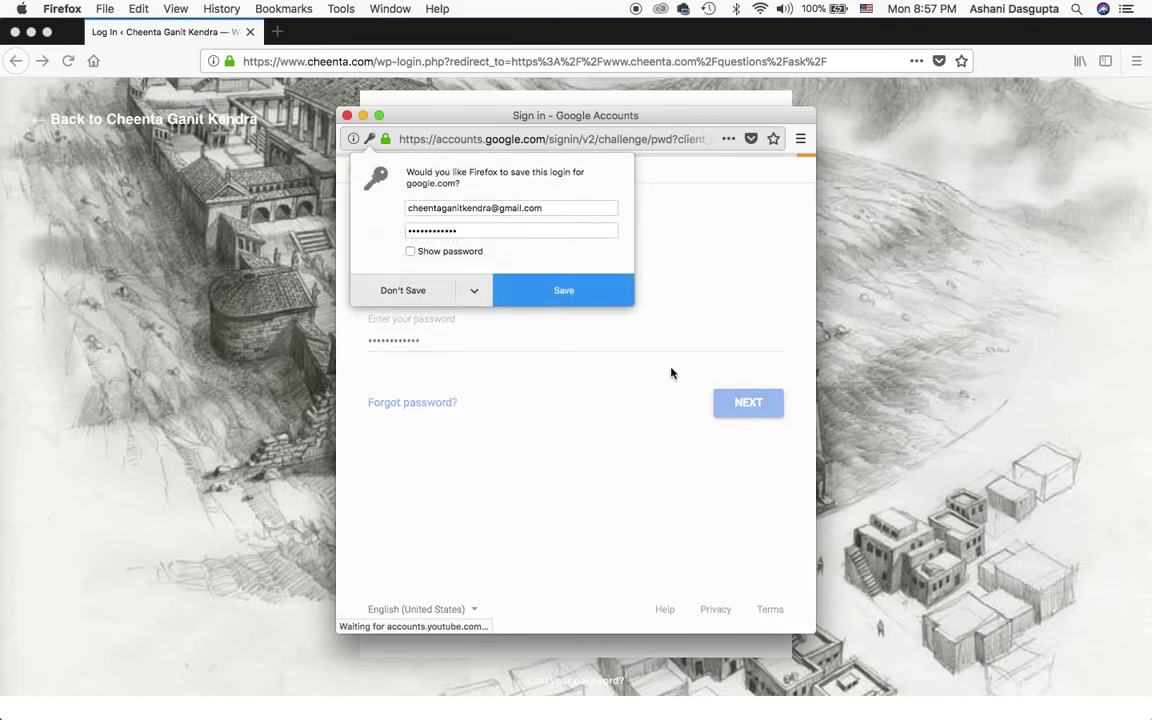
pyautogui.click(547, 297)
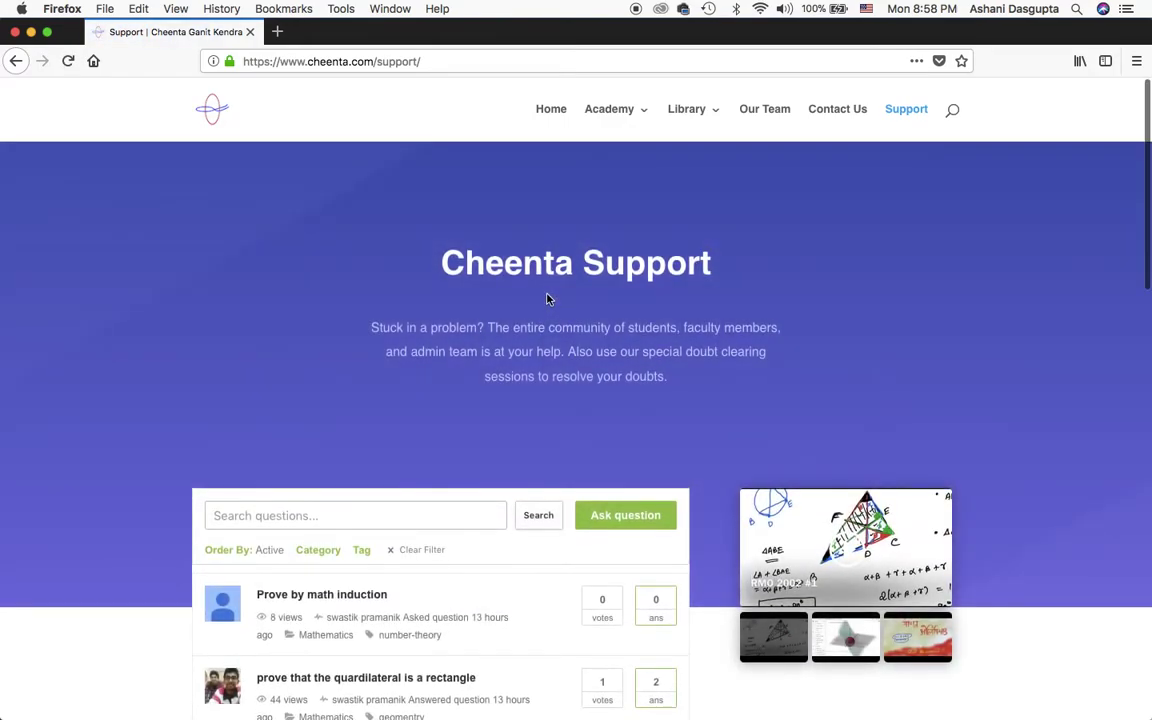
# Step: Reload the Support page into its signed-in view and scroll down to the Ask question area
pyautogui.rightClick(547, 298)
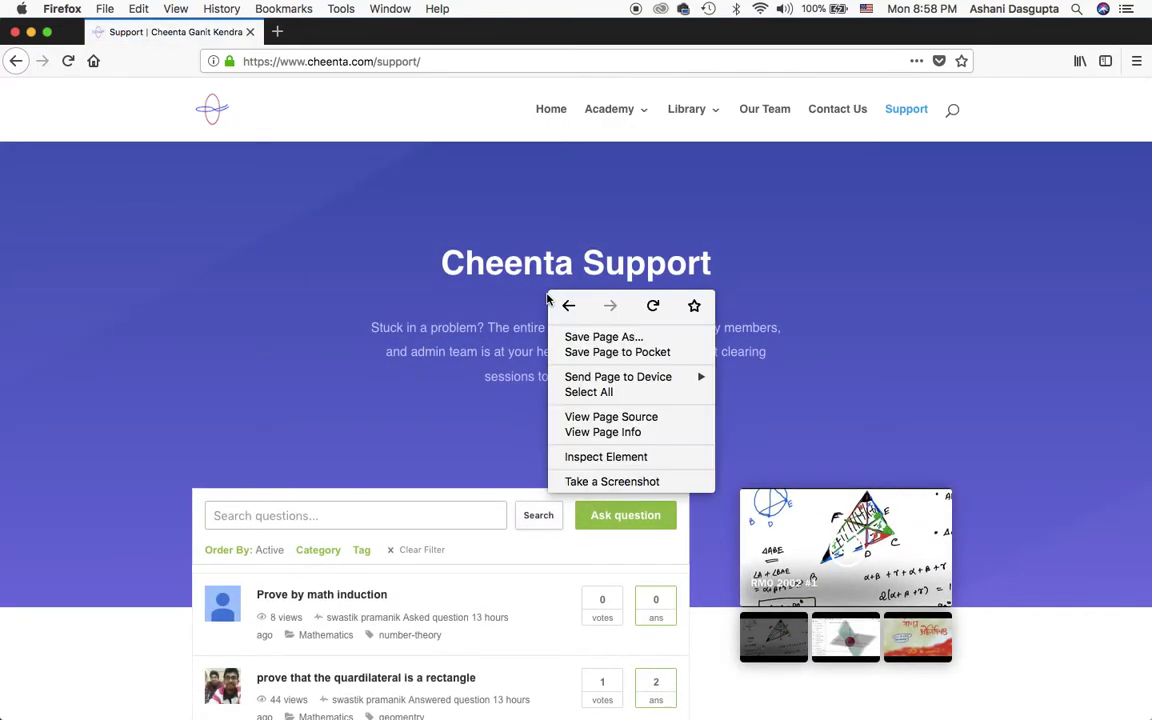
pyautogui.click(654, 307)
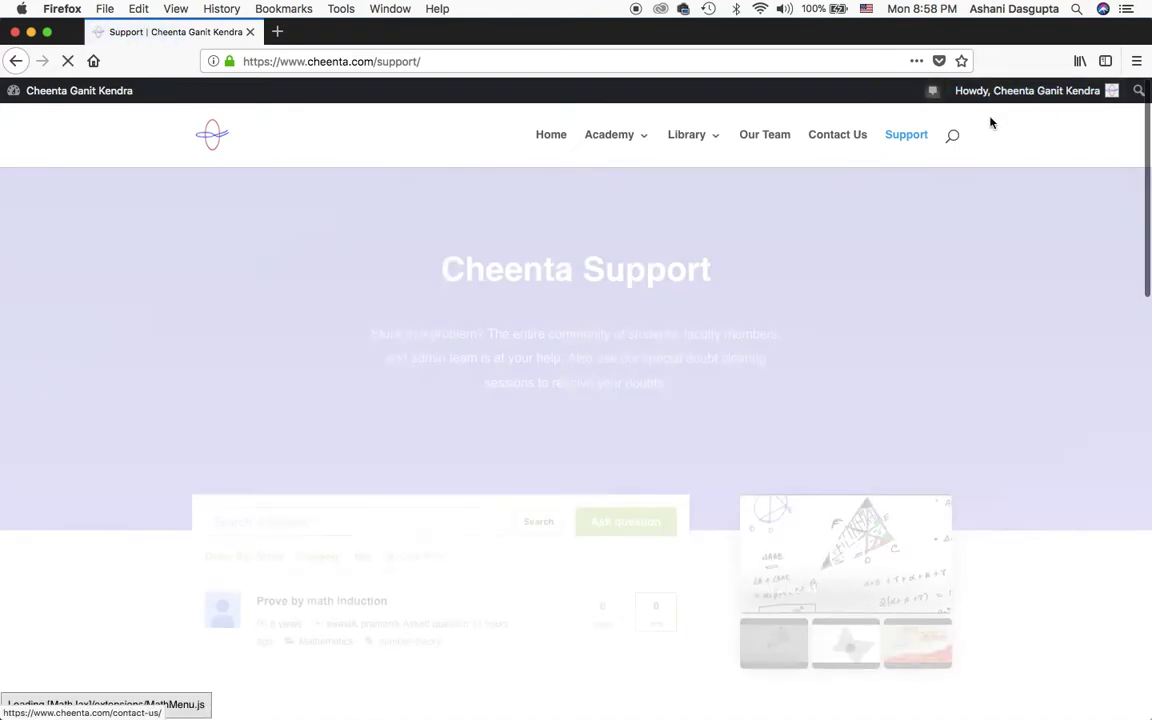
pyautogui.moveTo(1024, 107)
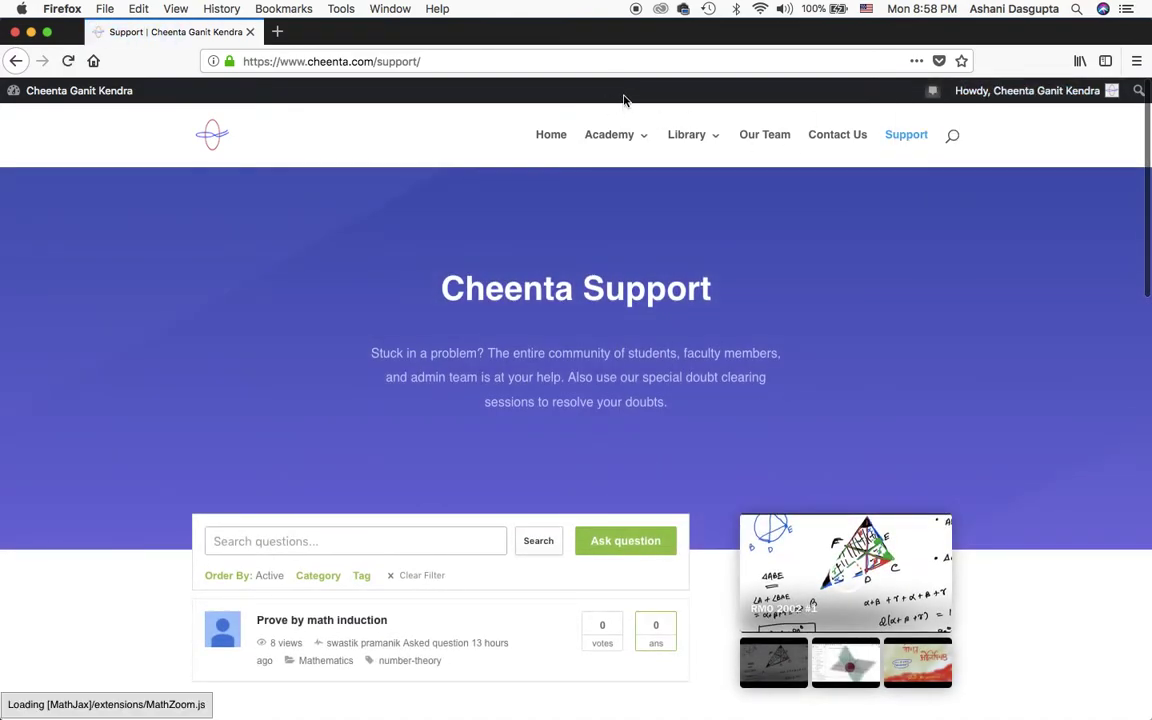
pyautogui.scroll(-4, 375, 276)
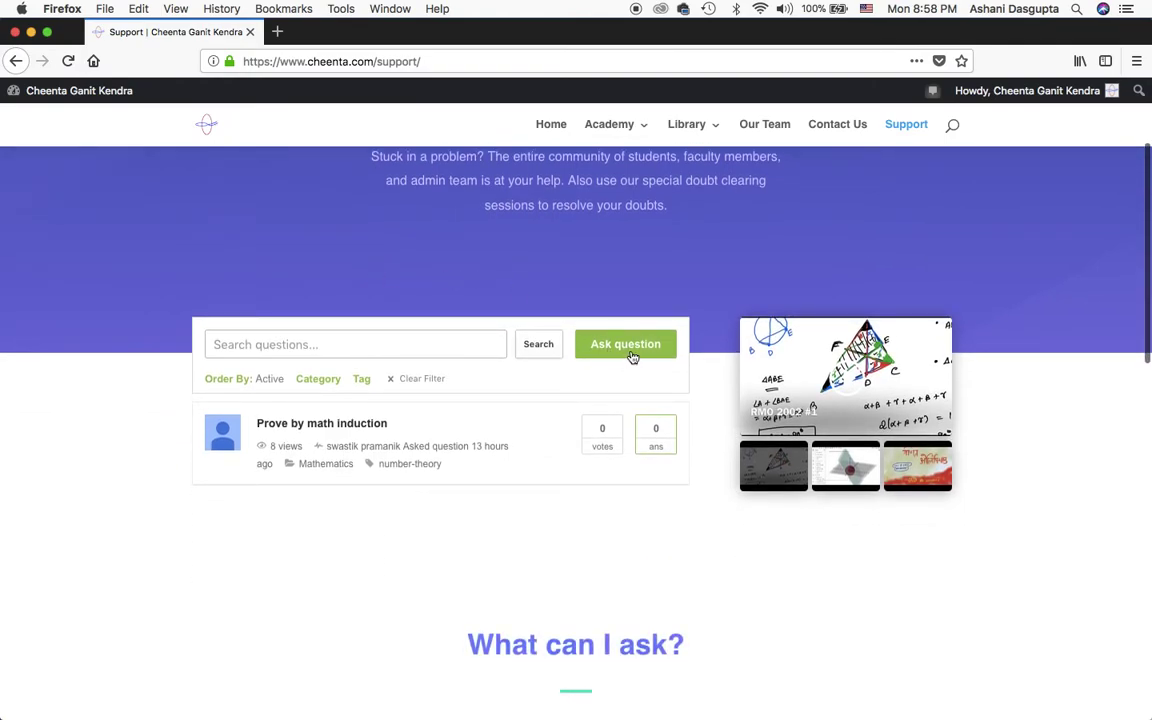
# Step: Open the empty Ask a question form, view the Category list without choosing, and focus Description
pyautogui.click(632, 355)
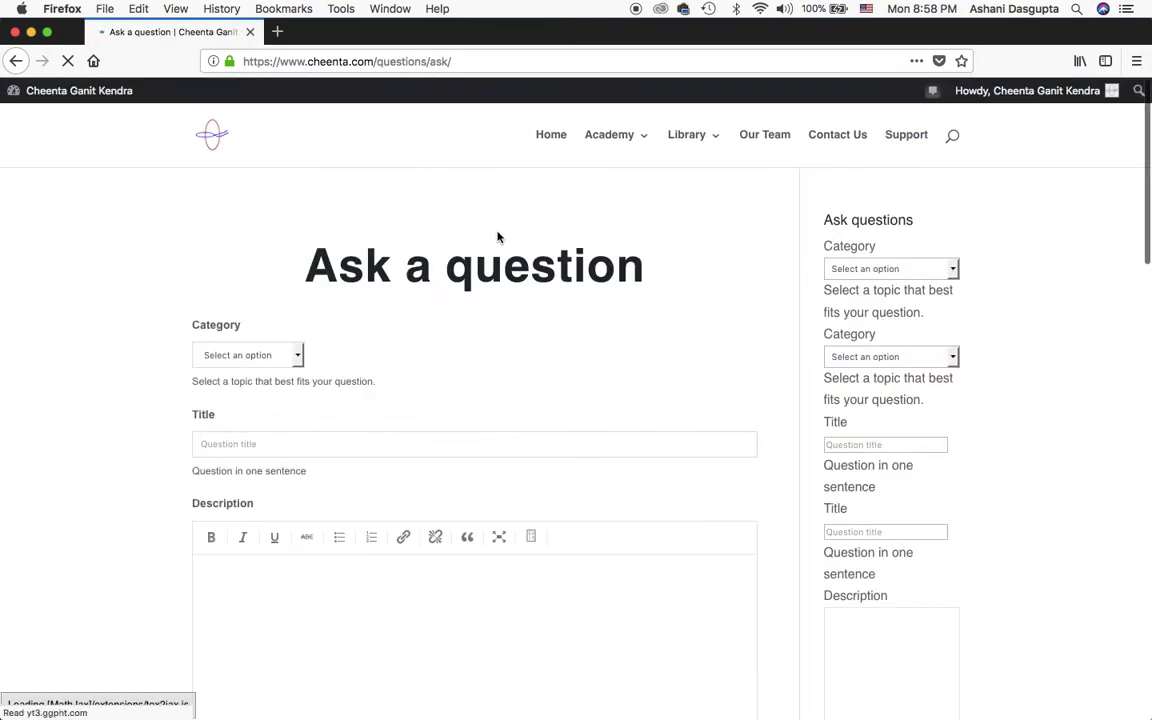
pyautogui.scroll(-4, 594, 316)
pyautogui.scroll(2, 594, 316)
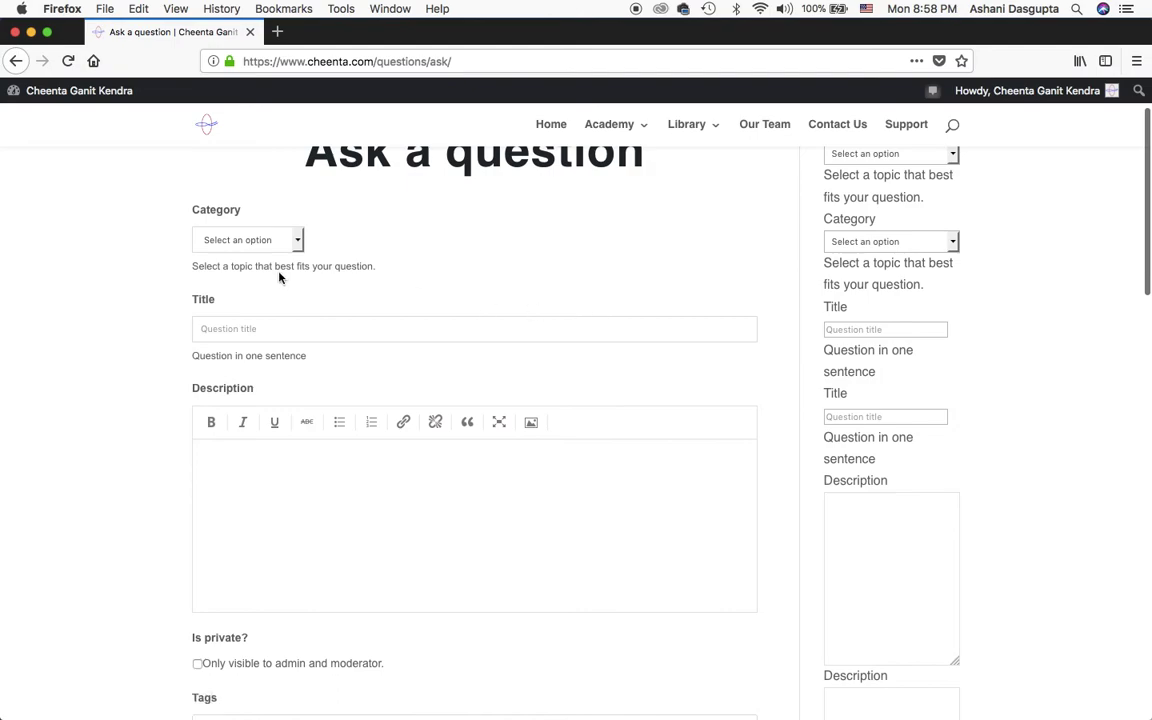
pyautogui.click(299, 246)
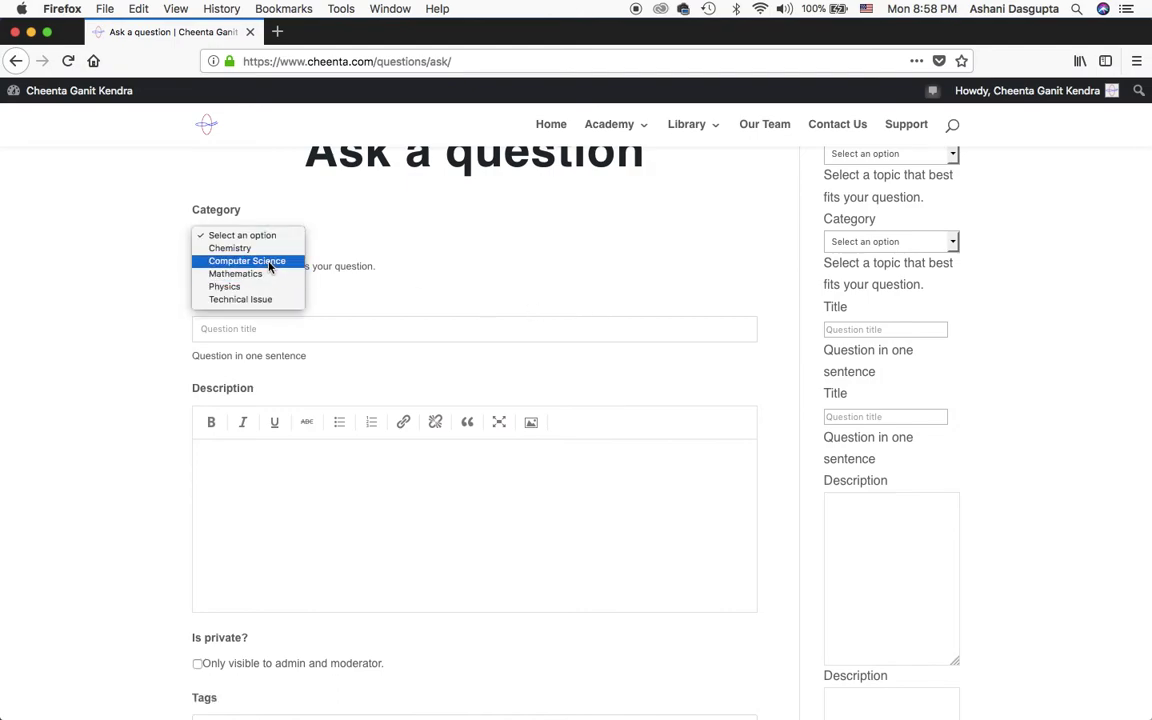
pyautogui.click(467, 300)
pyautogui.click(428, 532)
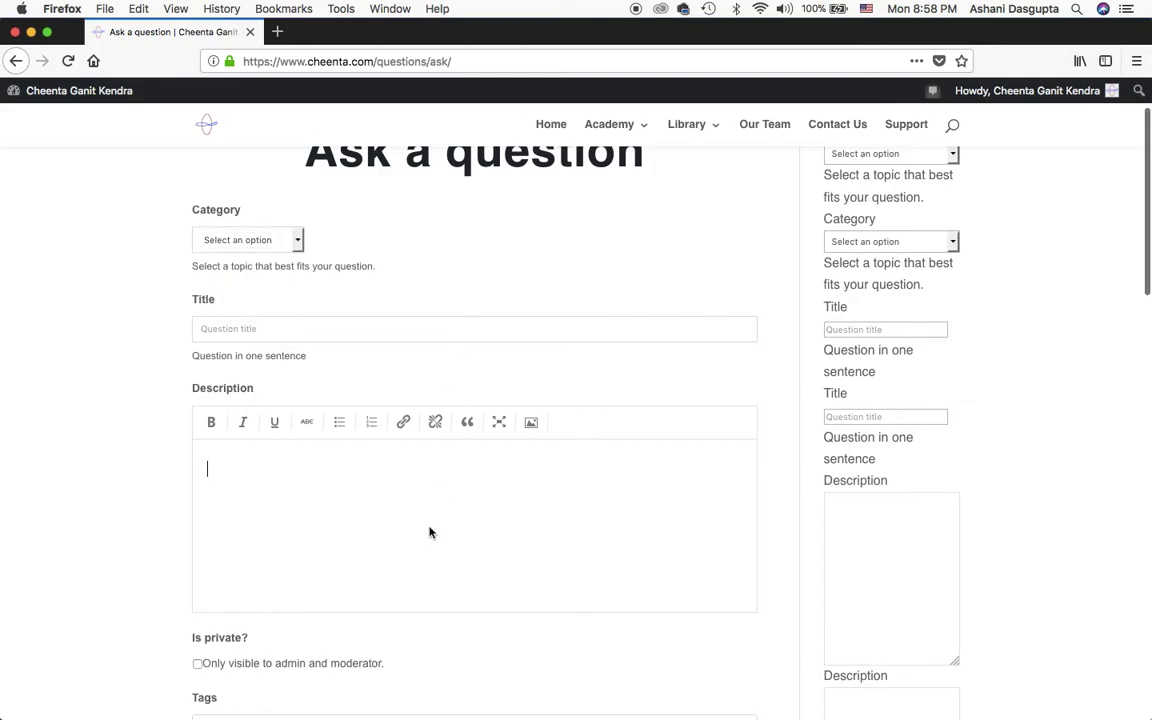
pyautogui.scroll(-2, 429, 532)
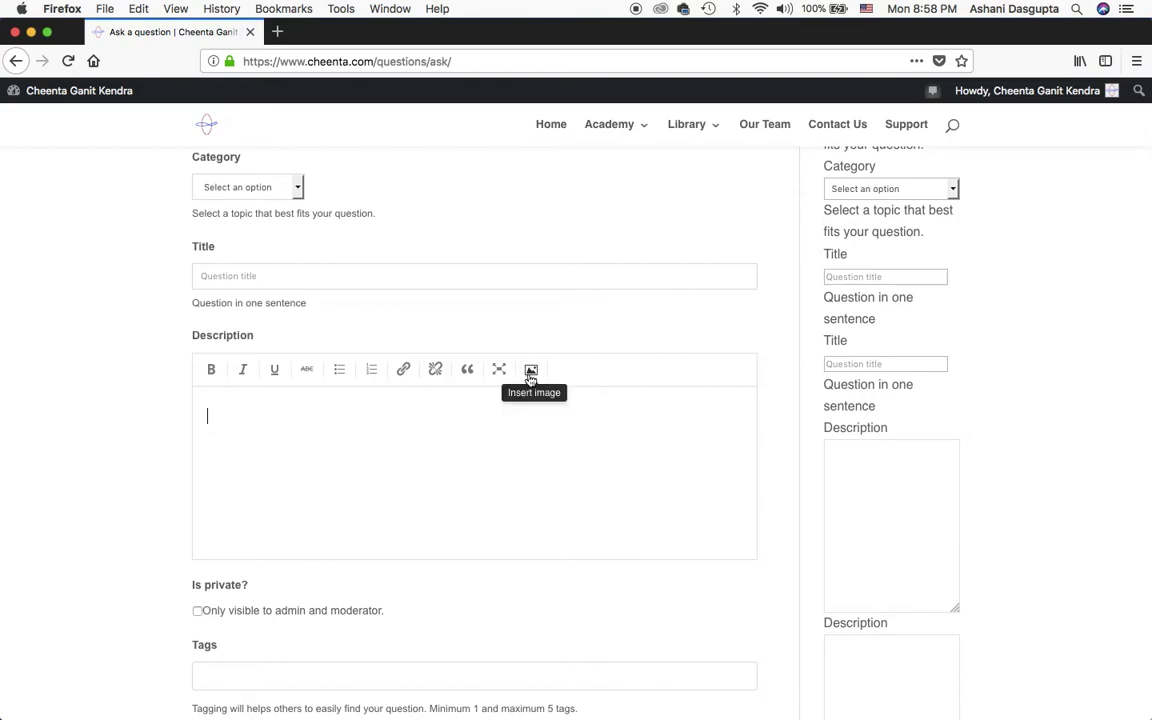
pyautogui.scroll(-6, 509, 453)
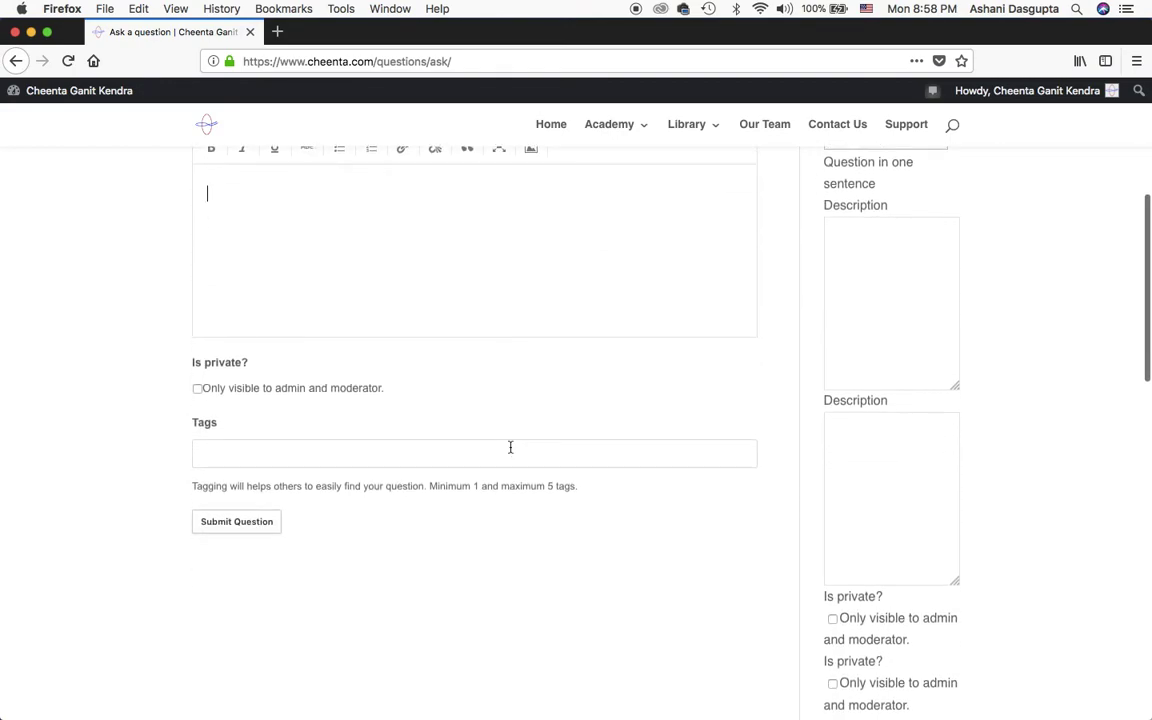
pyautogui.scroll(6, 440, 470)
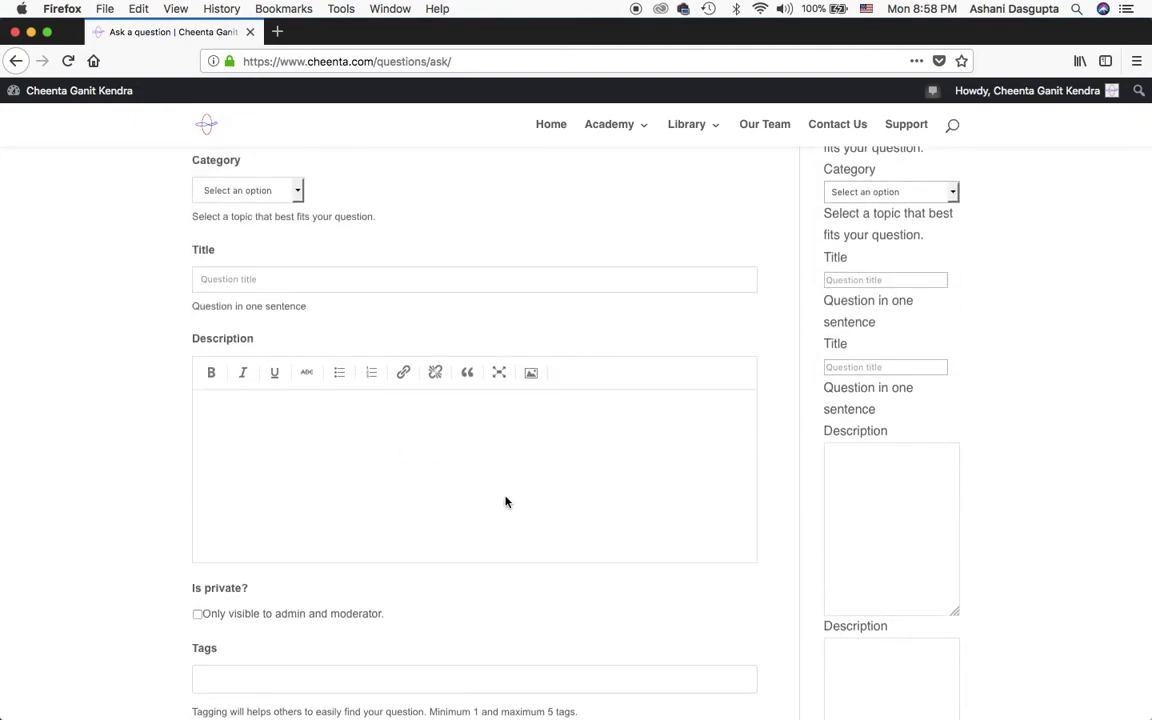
pyautogui.scroll(-2, 505, 501)
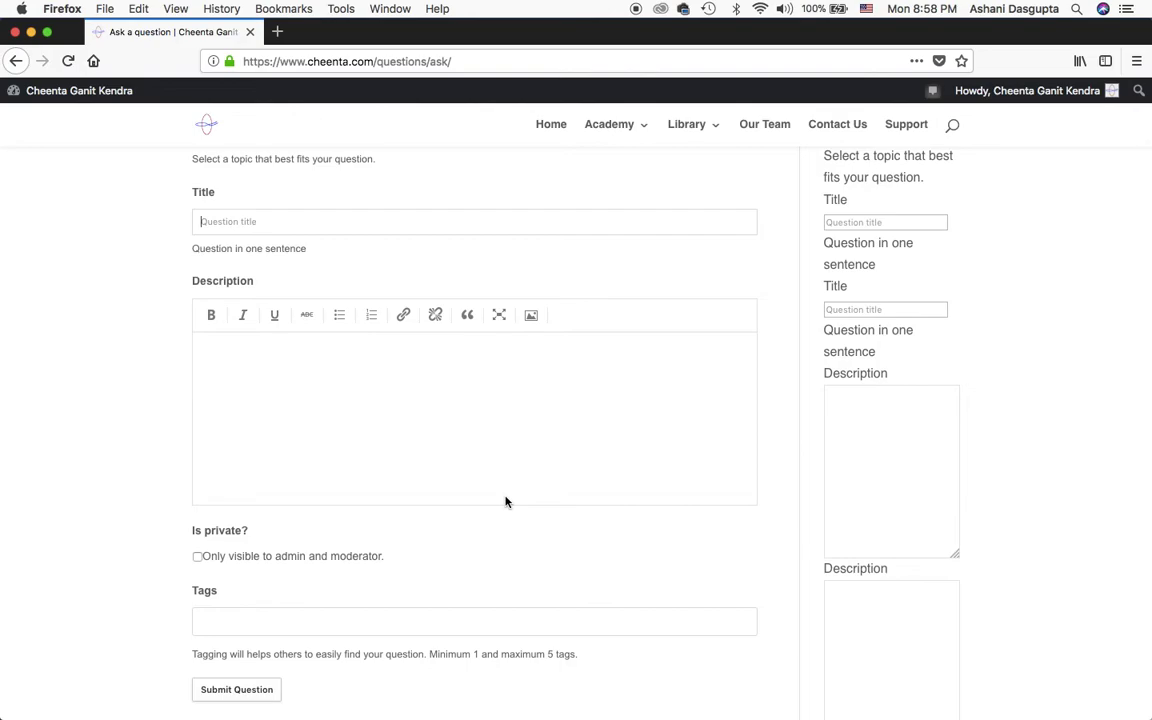
pyautogui.scroll(-4, 505, 501)
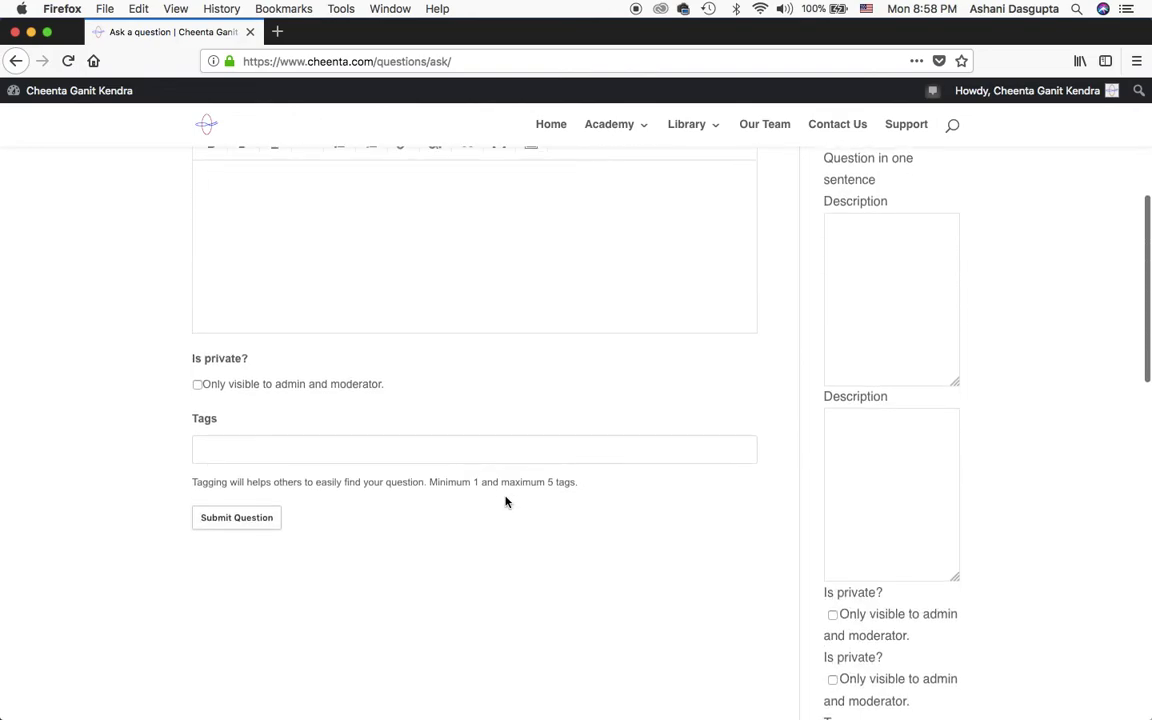
pyautogui.click(369, 460)
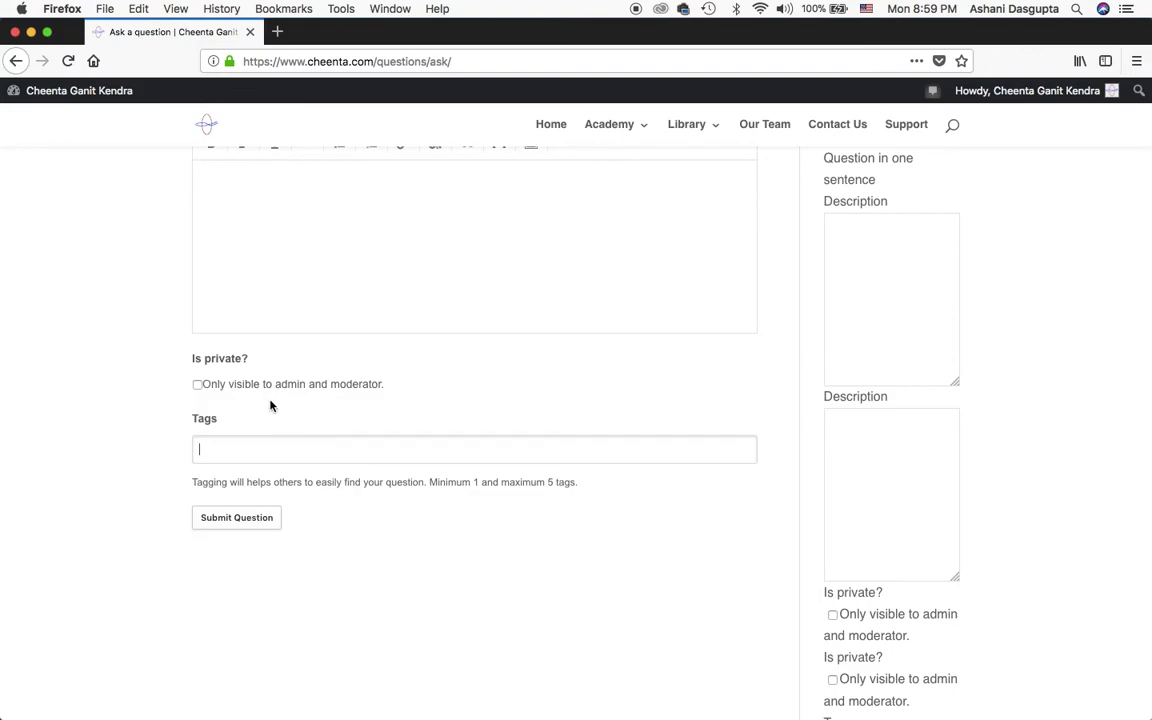
pyautogui.click(198, 385)
pyautogui.click(198, 385)
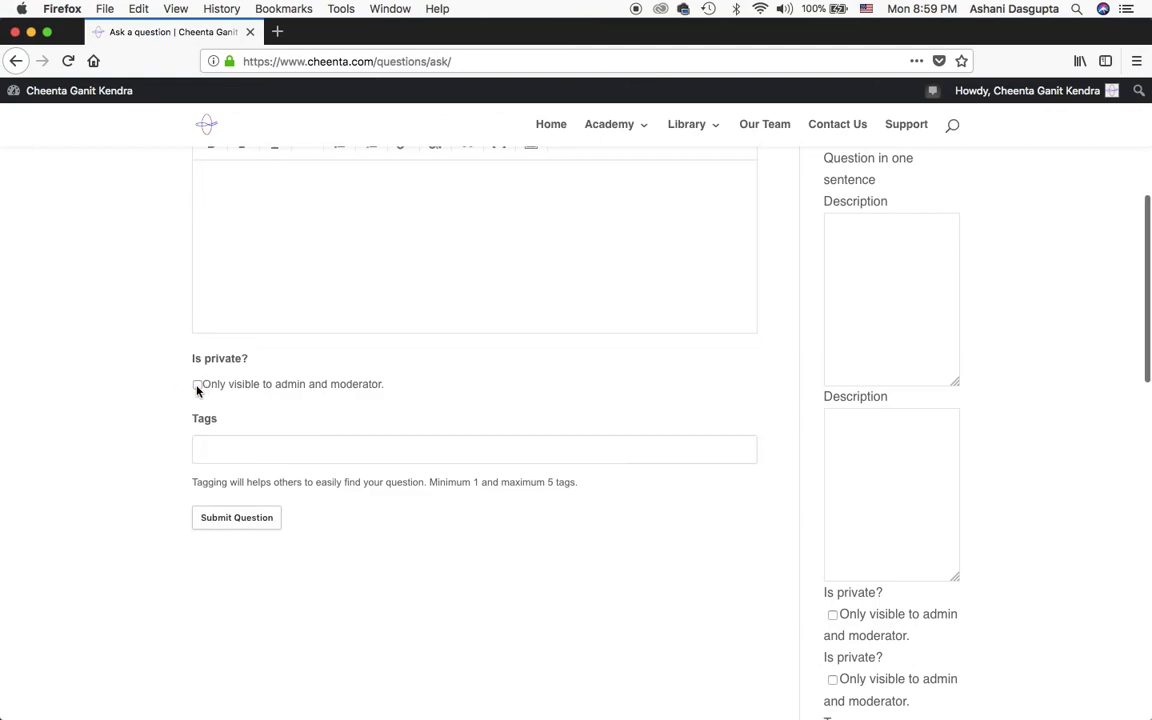
pyautogui.click(198, 385)
pyautogui.click(198, 385)
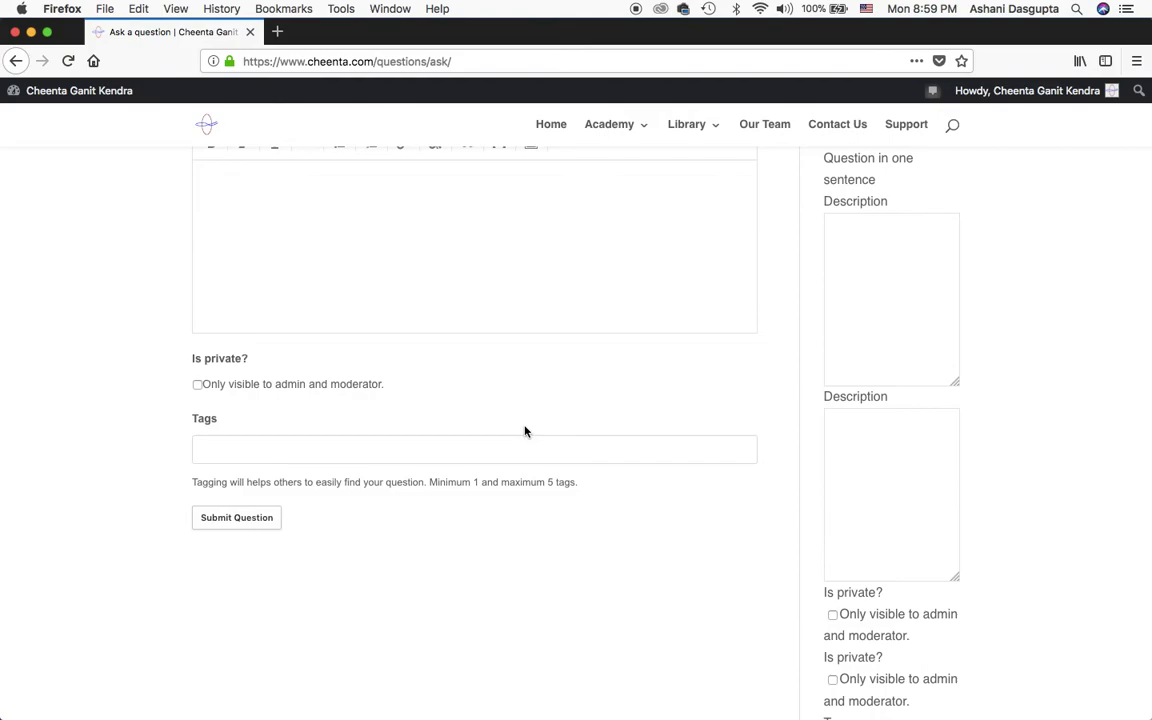
pyautogui.scroll(2, 525, 432)
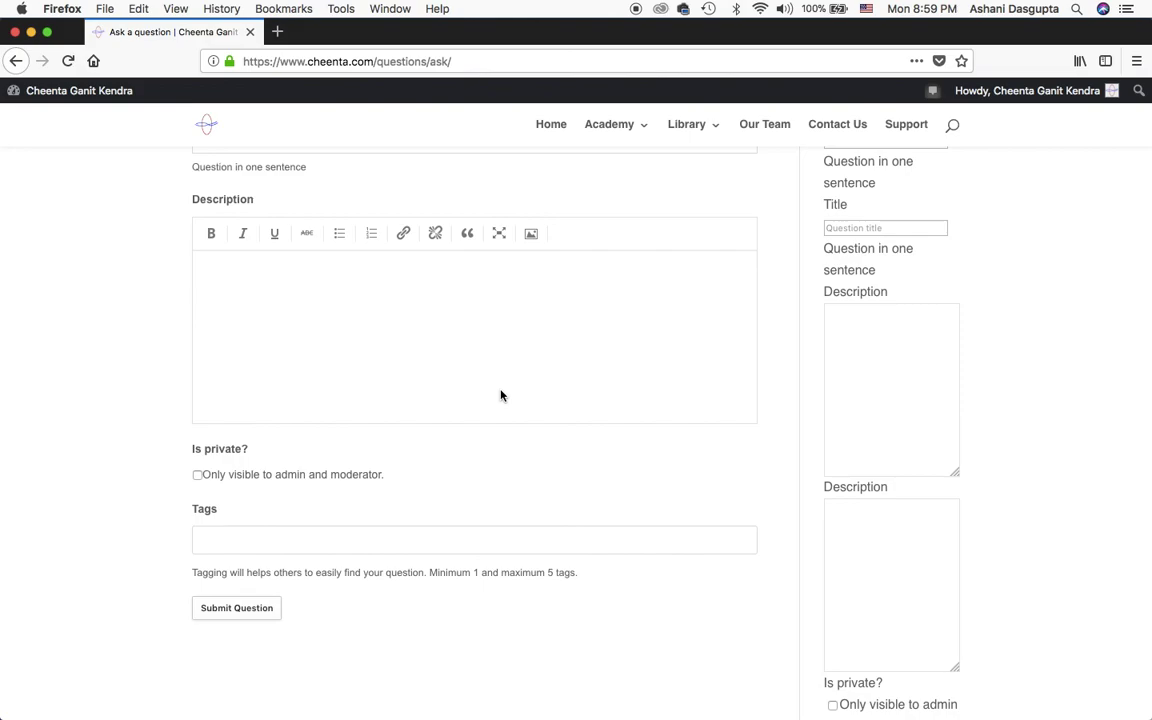
pyautogui.scroll(5, 501, 395)
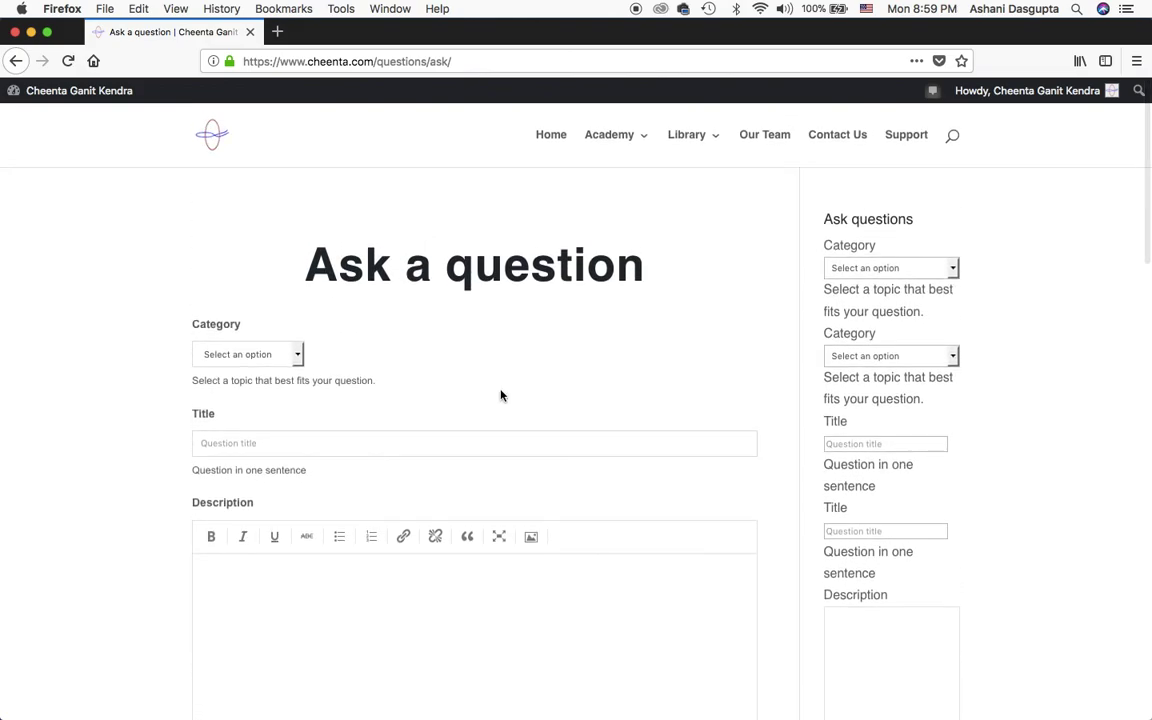